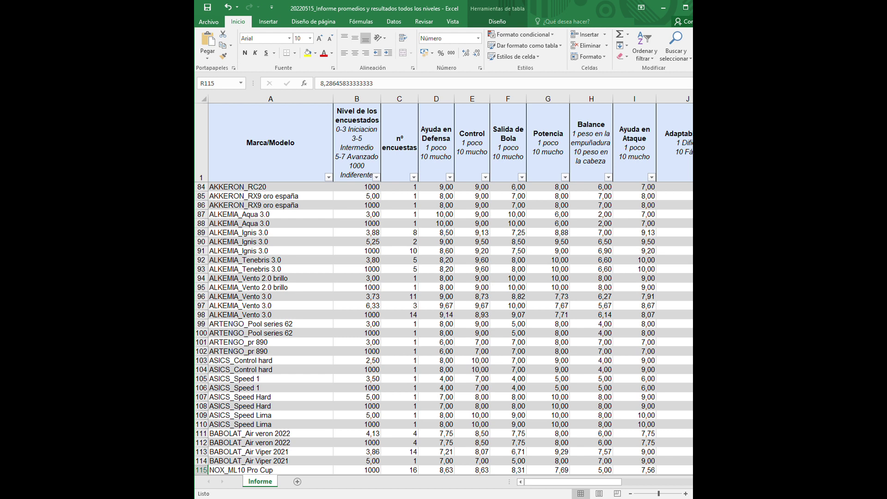
Filter the table to respondent level 1000 and to survey counts of 15 or more
click(376, 177)
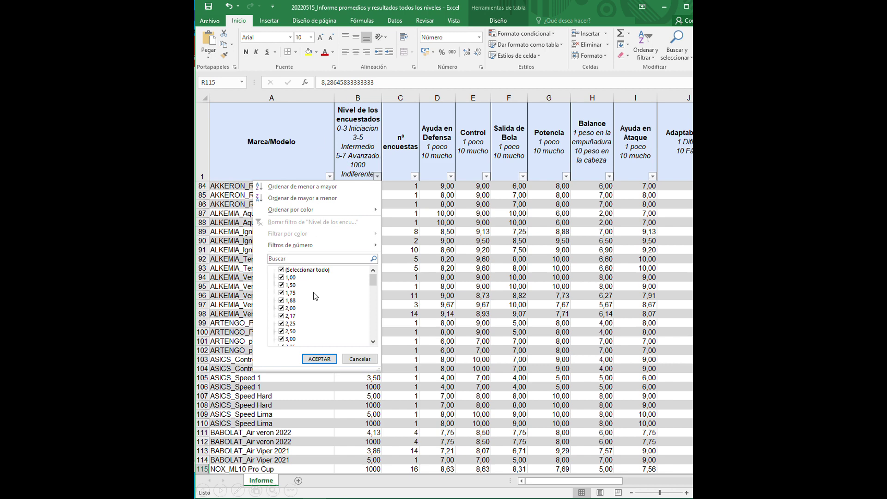
key(space)
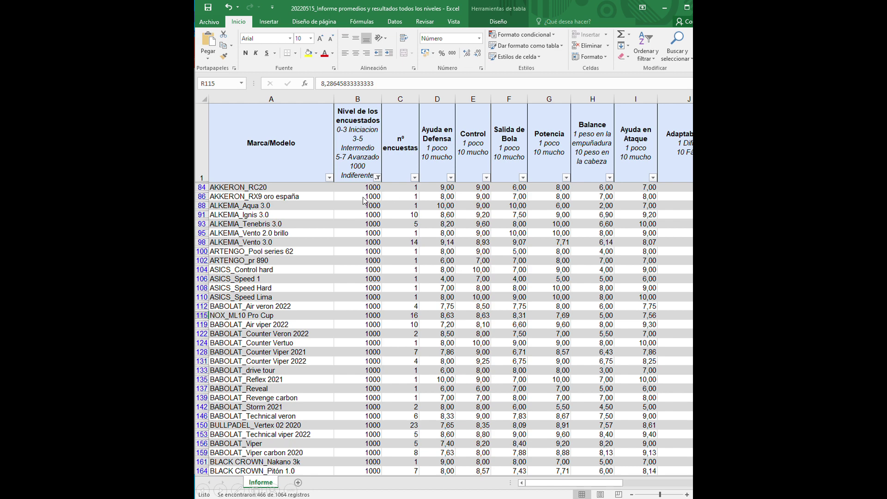
click(414, 178)
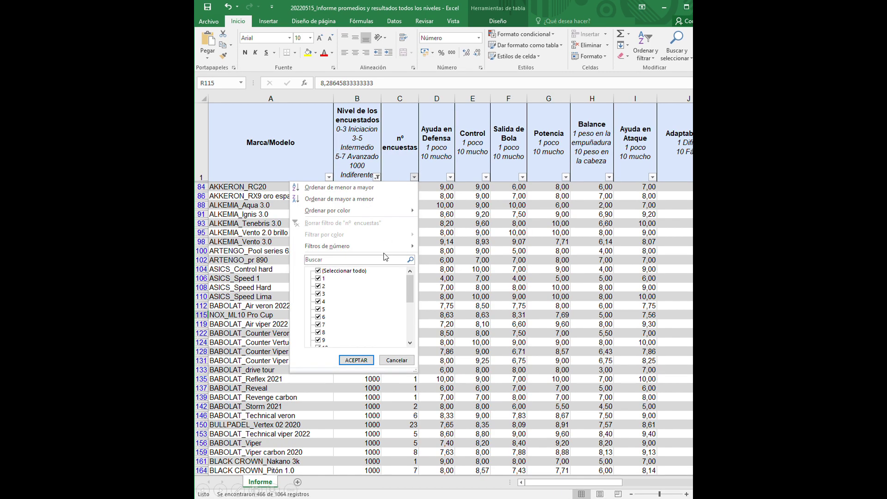
click(354, 272)
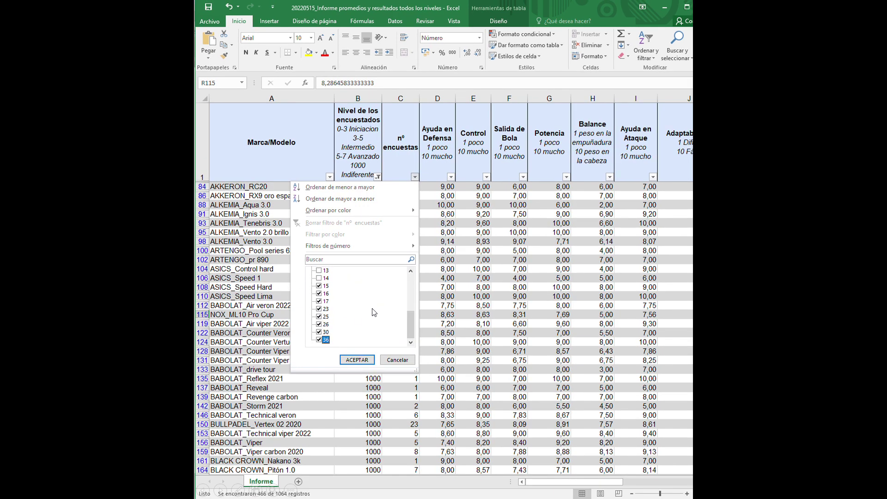
key(Return)
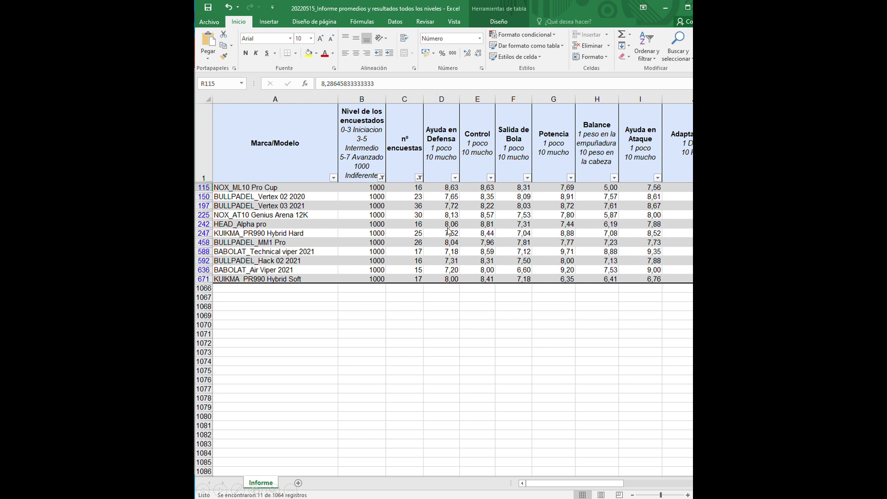
Sort the filtered rackets by Ayuda en Defensa from largest to smallest
click(437, 188)
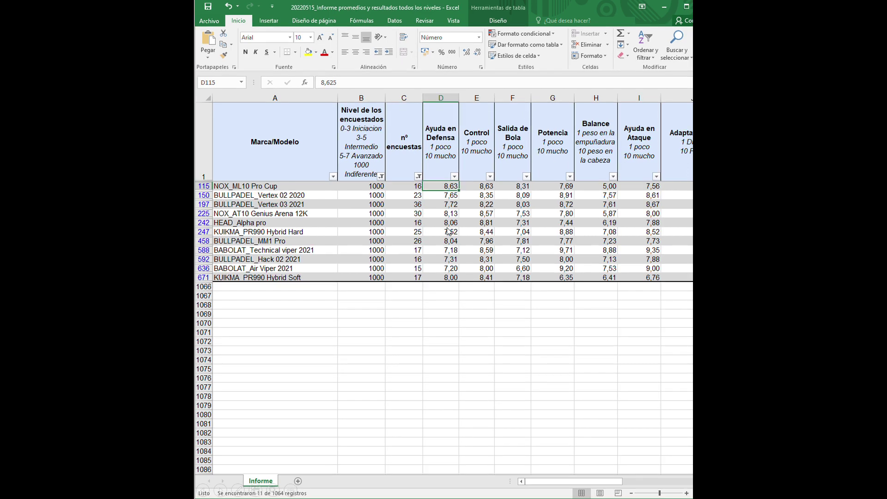
right_click(435, 188)
mouse_move(466, 392)
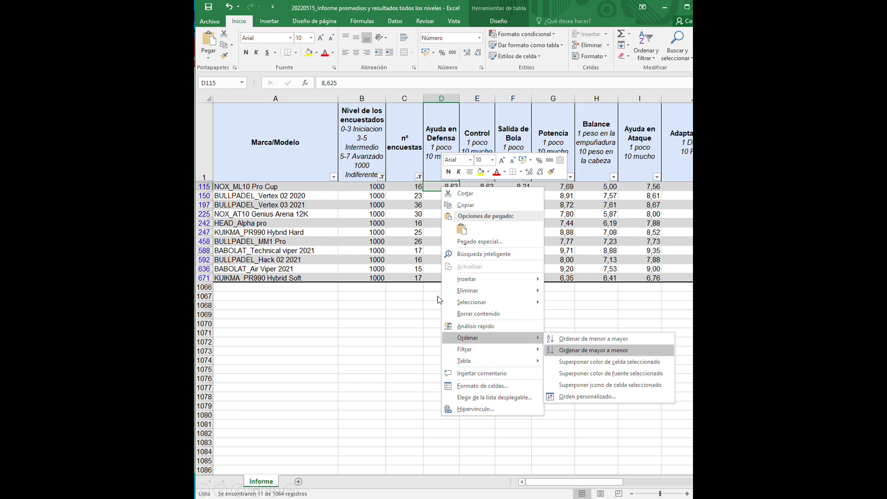
click(596, 405)
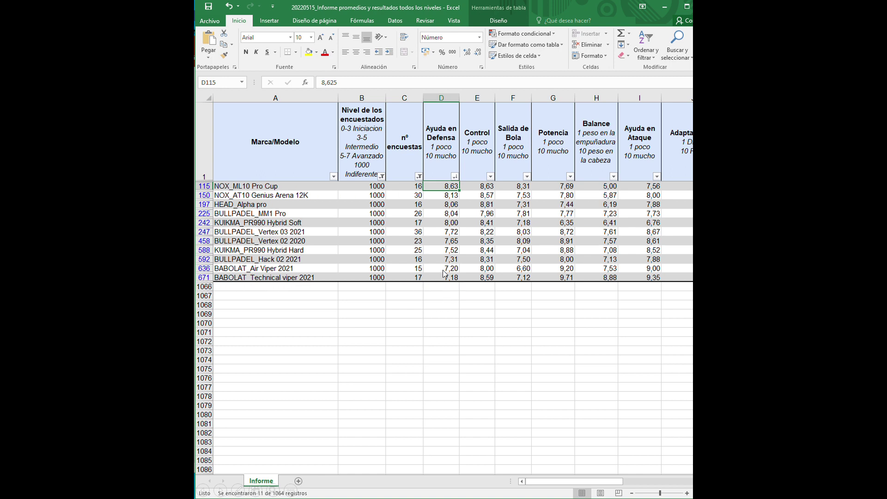
Sort the filtered rackets by Control from largest to smallest
right_click(478, 187)
mouse_move(503, 336)
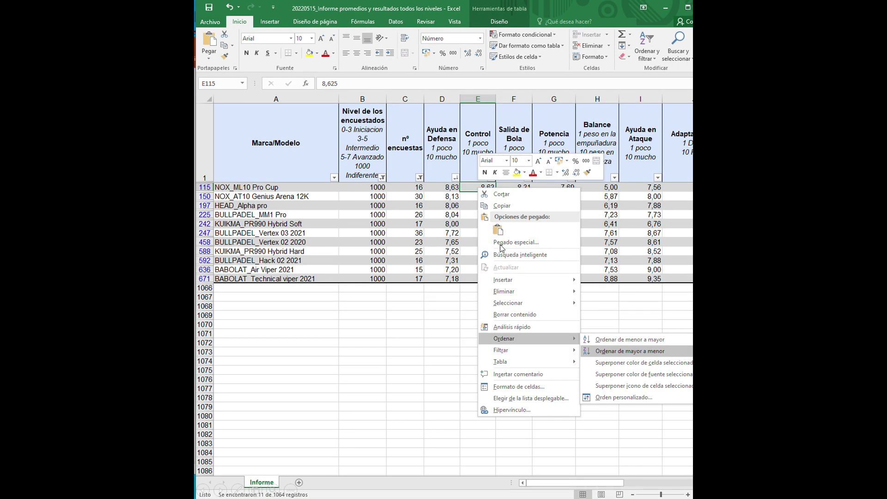
key(Return)
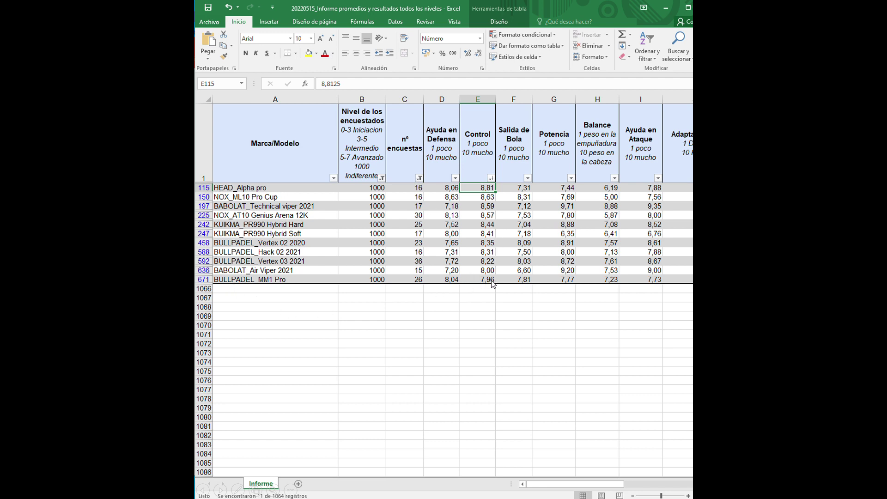
Sort the filtered rackets by Salida de Bola from largest to smallest
key(Right)
key(shift+F10)
key(o)
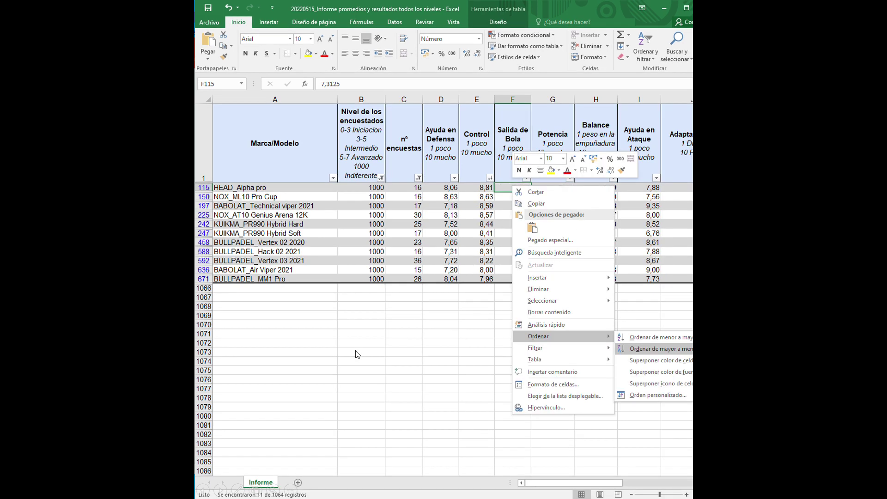
key(Down)
key(Return)
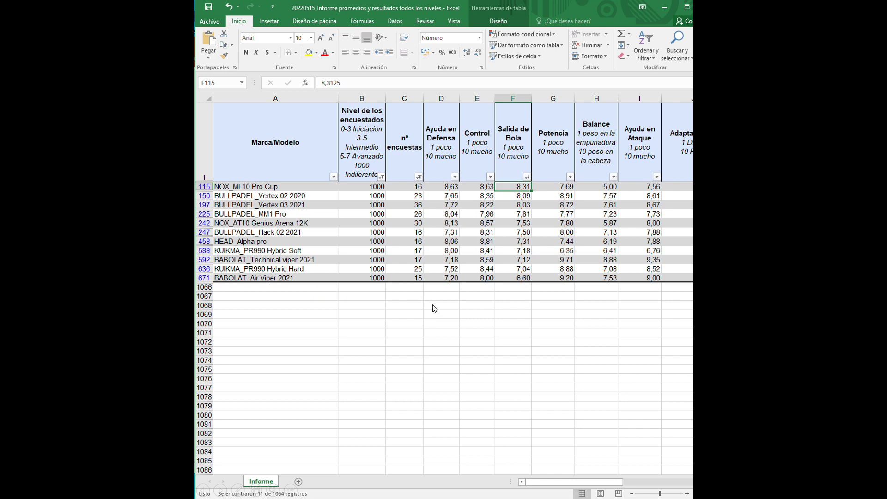
Rank the filtered rackets by Potencia and after that by Balance, each from largest to smallest
right_click(536, 186)
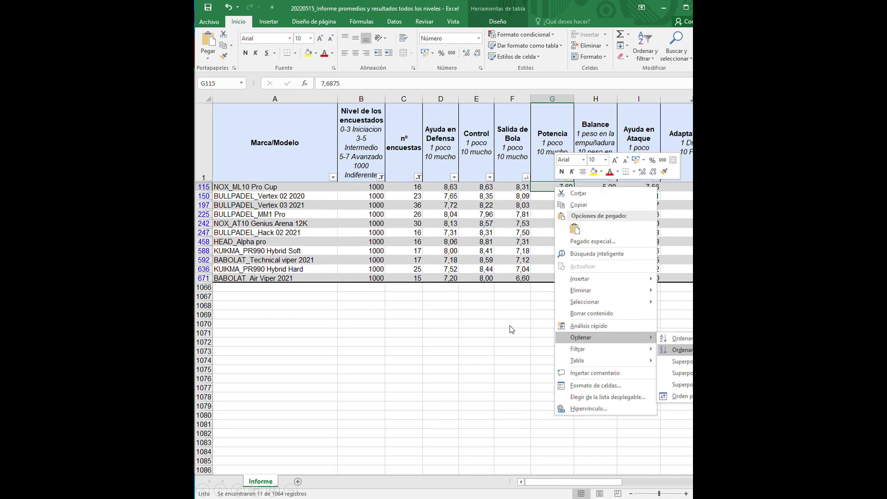
click(669, 340)
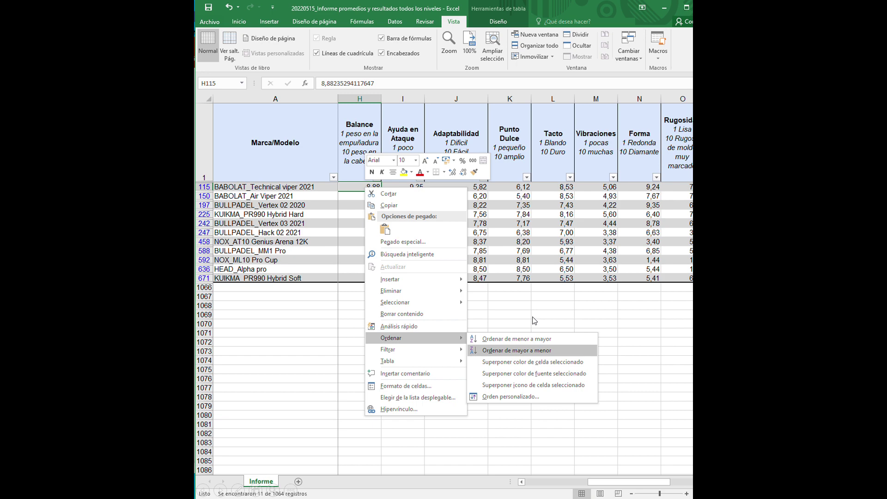
click(516, 350)
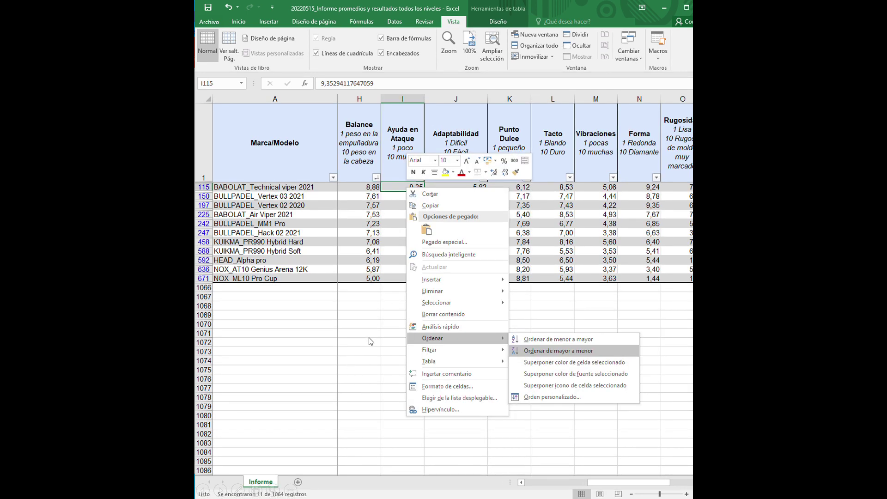
Sort the rackets successively by Ayuda en Ataque, Adaptabilidad and Vibraciones, each from largest to smallest
key(Return)
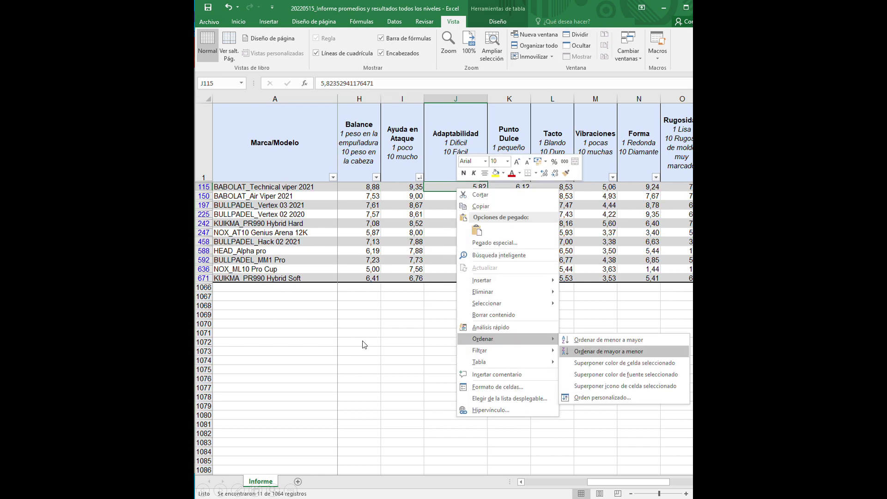
key(Return)
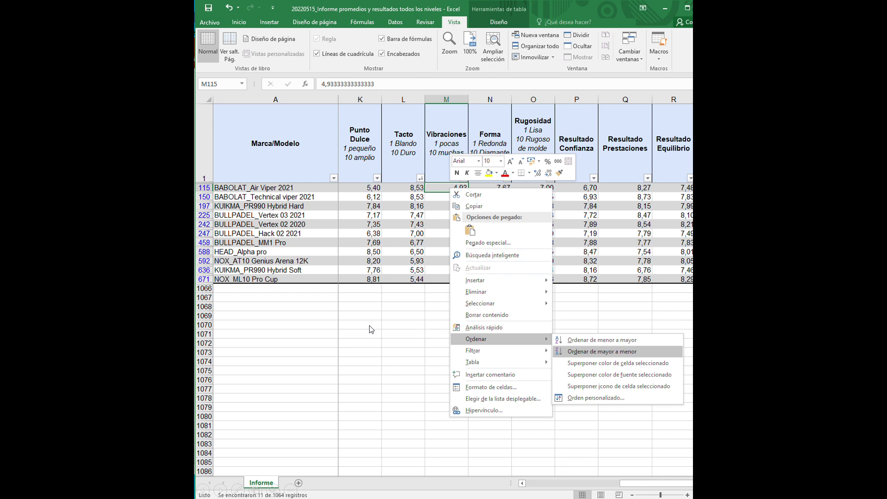
key(Return)
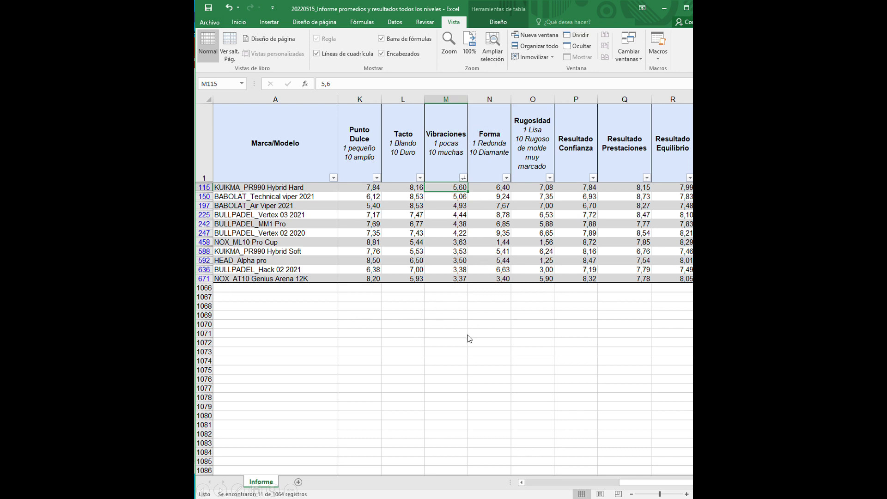
Sort the rackets by Forma and after that by Rugosidad, each from largest to smallest
right_click(485, 187)
click(633, 347)
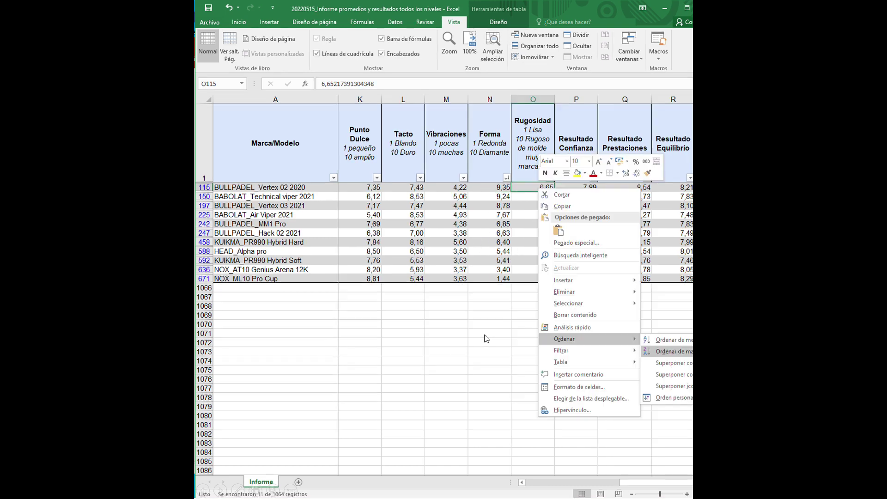
key(Return)
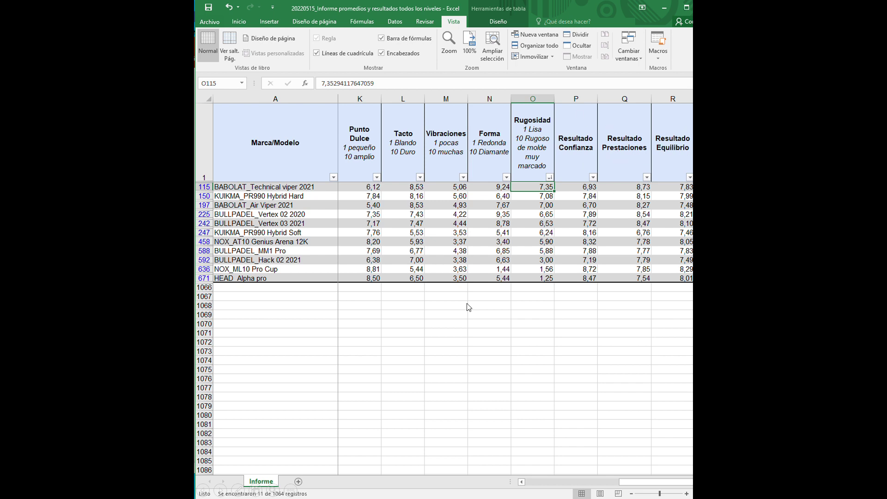
Sort the rackets by Resultado Confianza and after that by Resultado Prestaciones, each from largest to smallest
key(Right)
key(shift+F10)
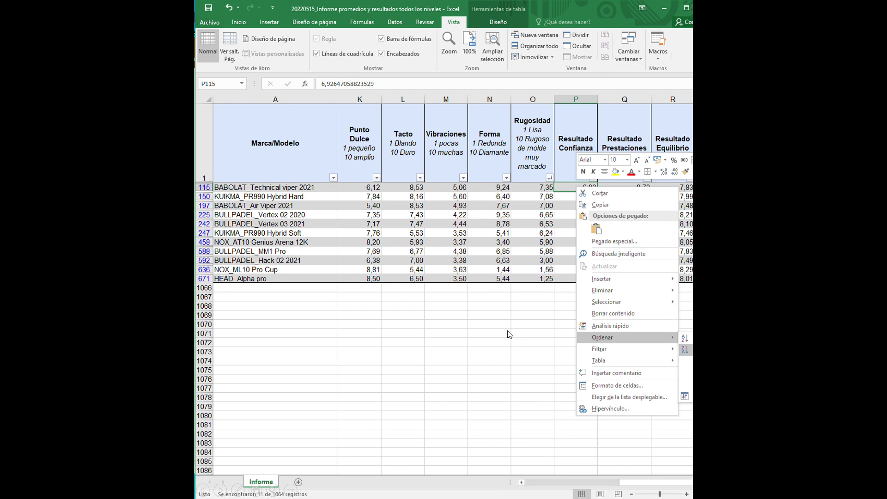
key(Return)
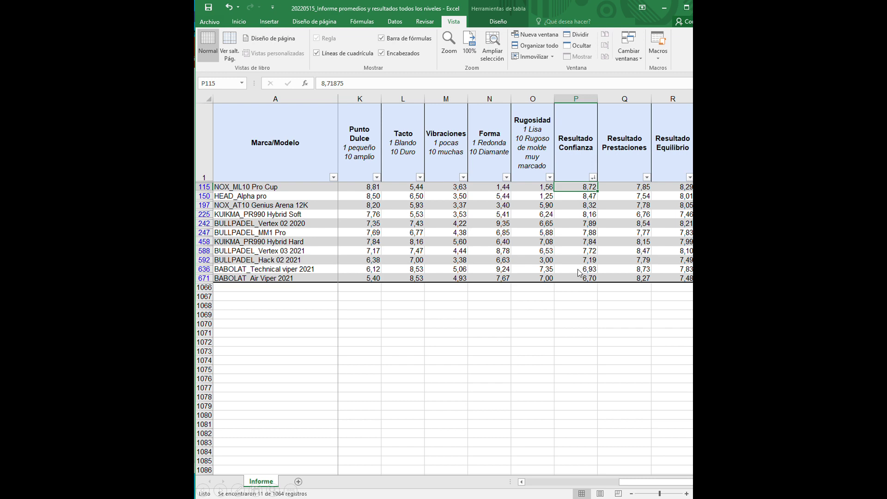
key(Right)
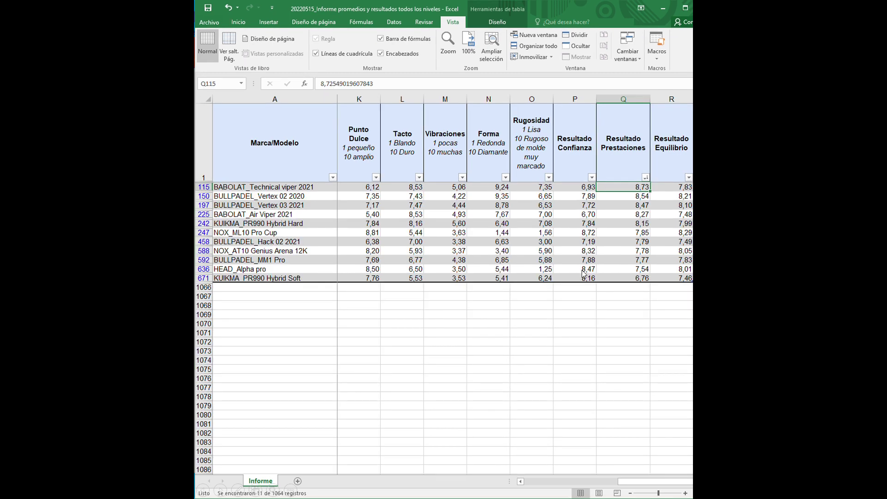
Copy the whole filtered table, headers included, and paste it at cell A1 of a new worksheet
key(Right)
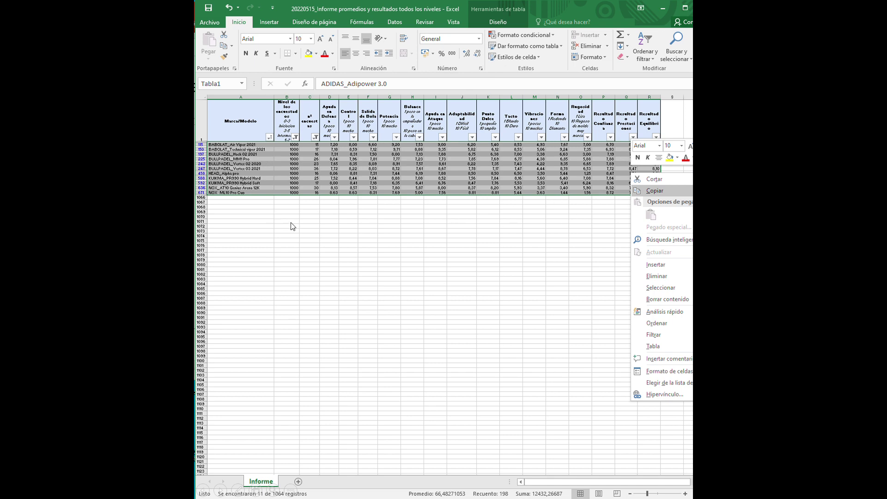
key(shift+F11)
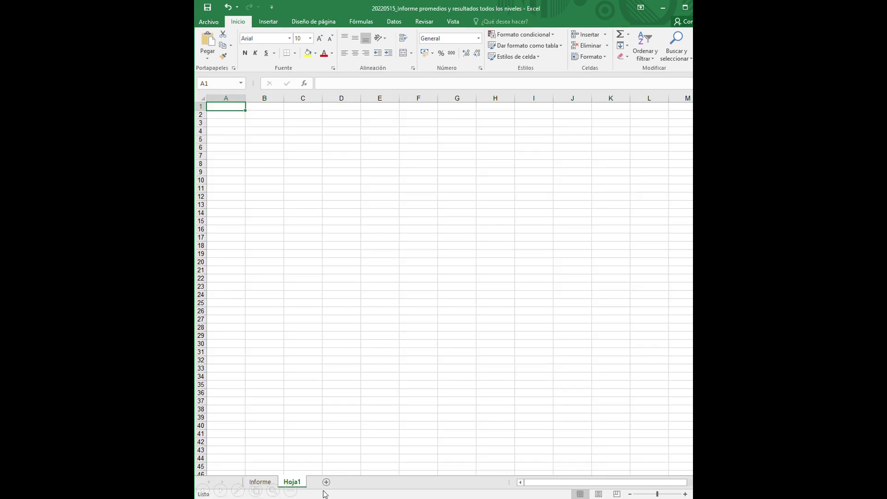
key(shift+F10)
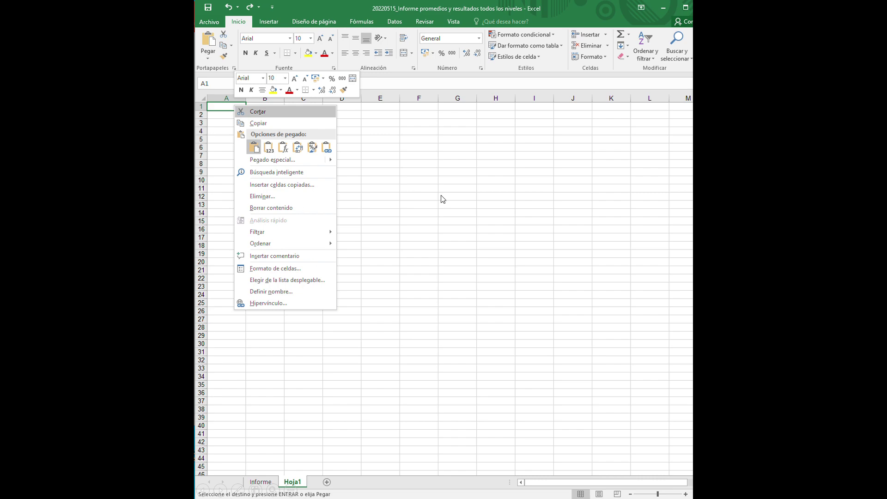
key(ctrl+v)
key(F2)
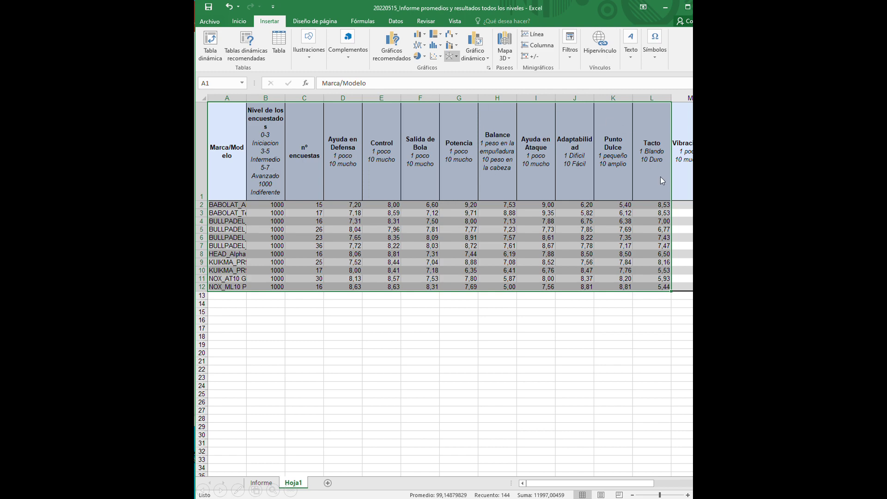
Insert a radar chart from A1:L12 comparing BABOLAT_Air Viper 2021 with BULLPADEL_Vertex 03 2021, excluding the respondent level and survey count categories
click(449, 56)
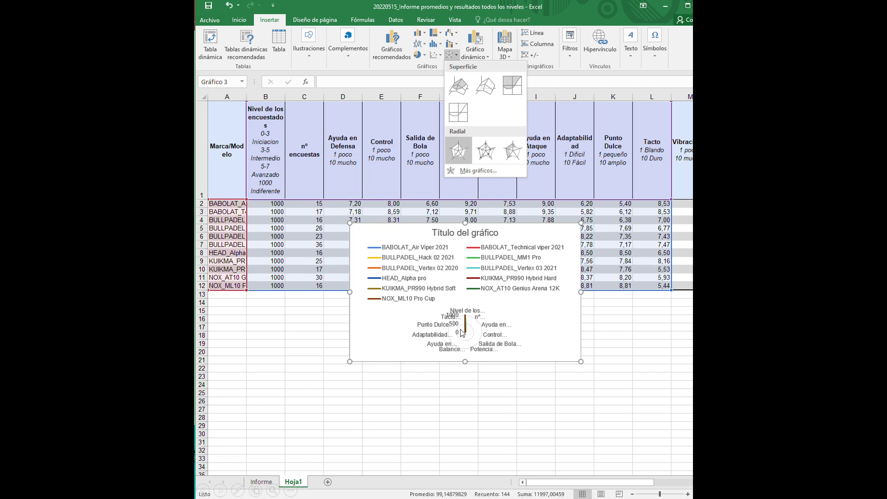
right_click(465, 312)
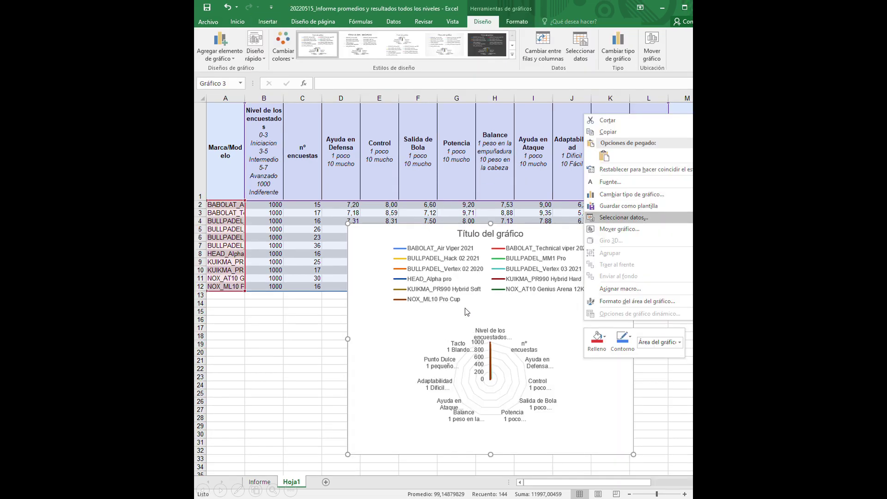
click(625, 218)
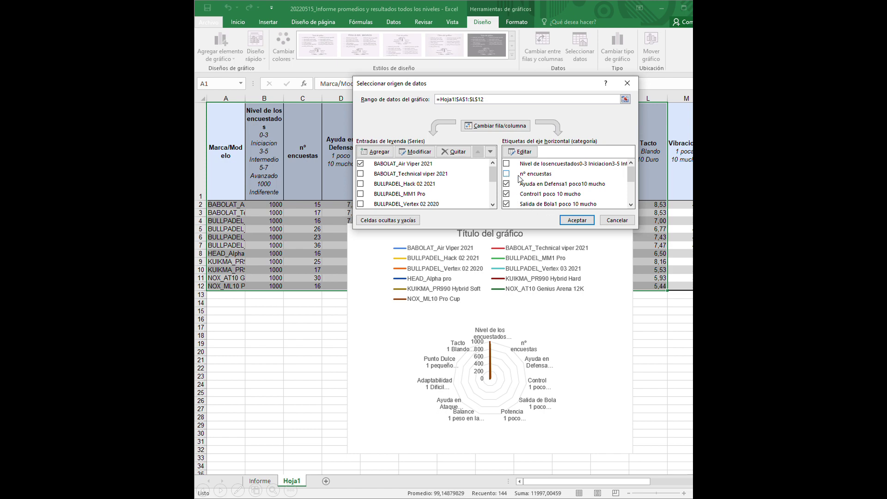
click(578, 221)
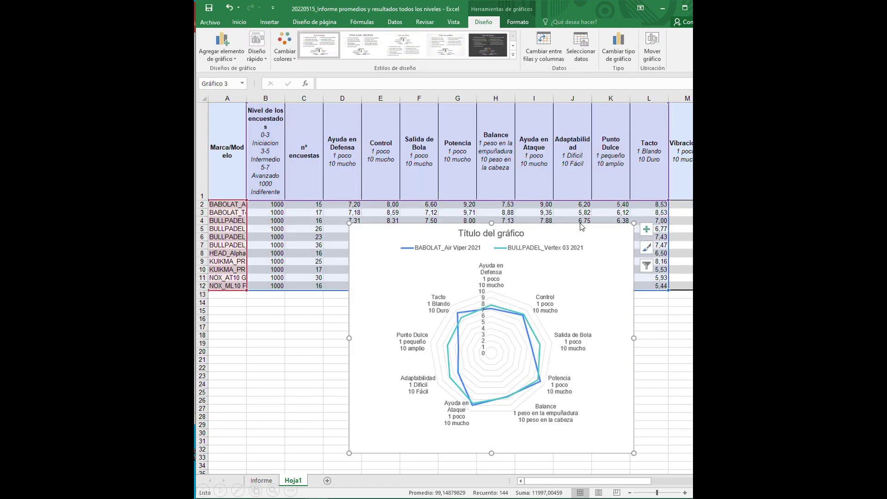